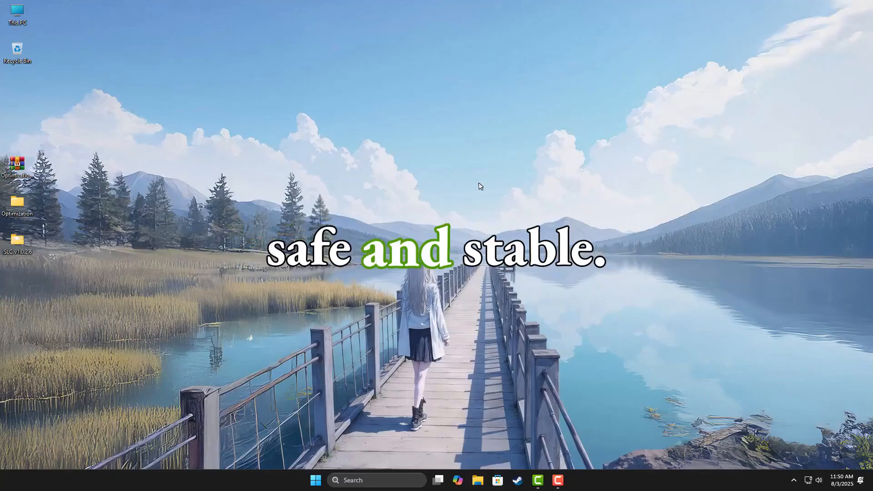
pyautogui.rightClick(416, 169)
pyautogui.click(467, 185)
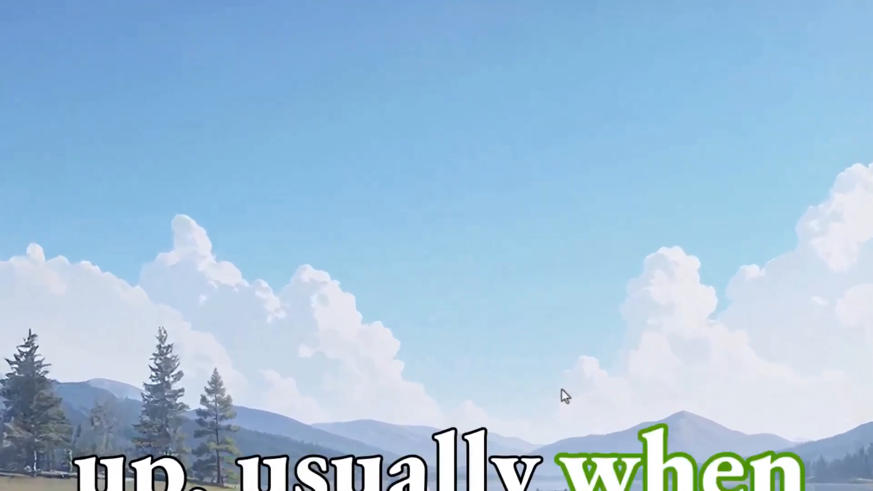
pyautogui.press('shift+super+s')
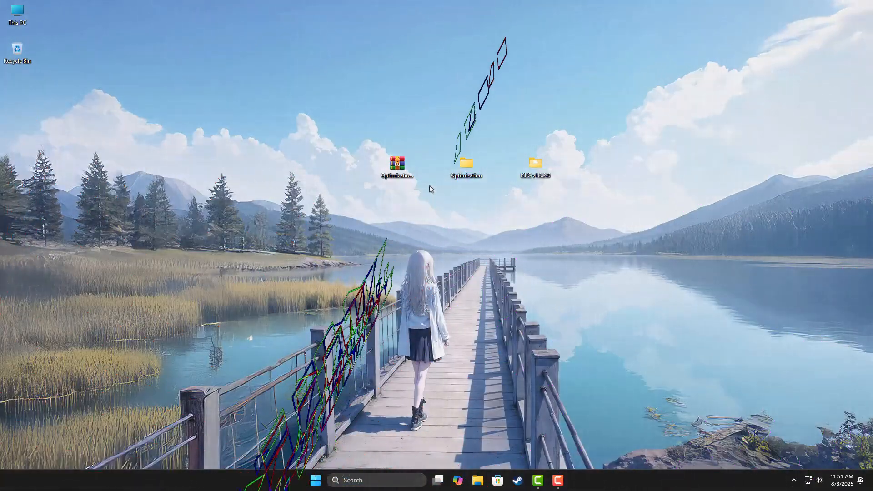
# - Open the Xplody FPS - Optimization folder inside Optimization and run Background all extra services.bat as administrator, closing its console at the end
pyautogui.doubleClick(466, 165)
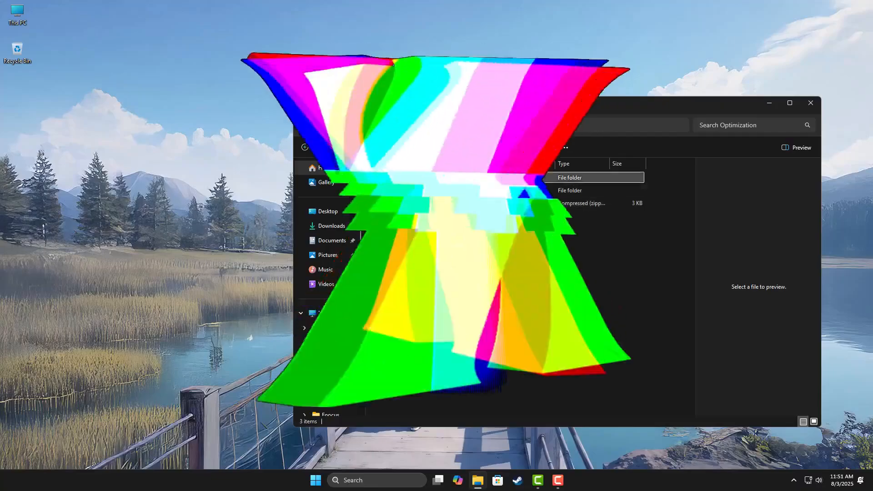
pyautogui.doubleClick(400, 190)
pyautogui.click(389, 180)
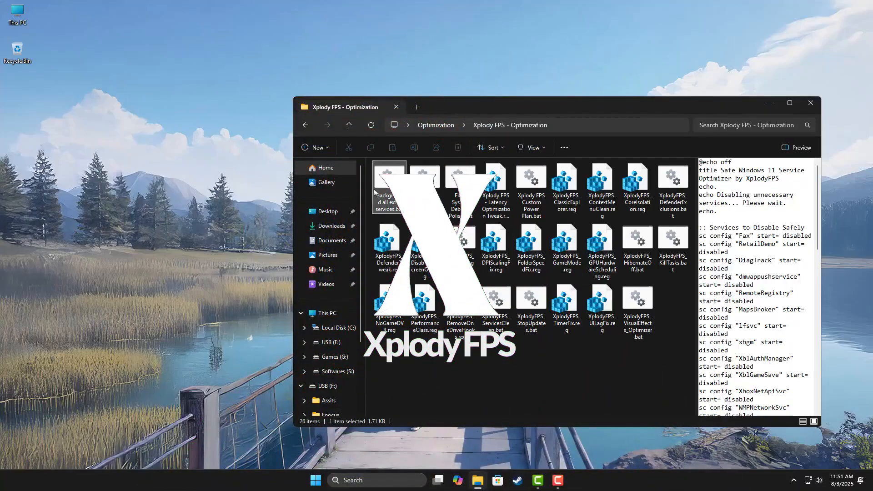
pyautogui.rightClick(389, 182)
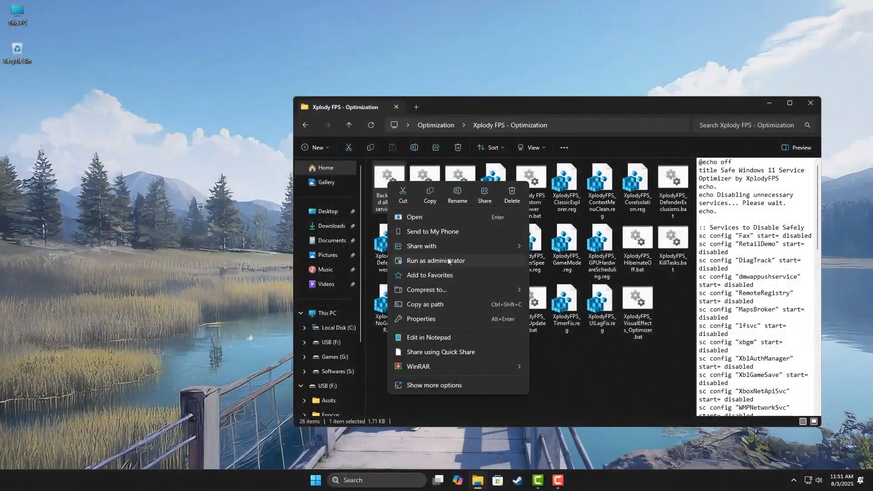
pyautogui.click(449, 261)
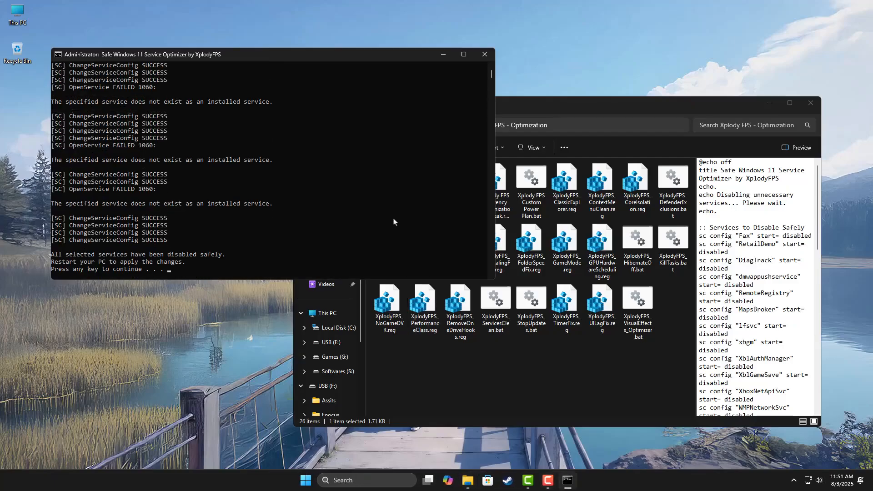
pyautogui.press('Return')
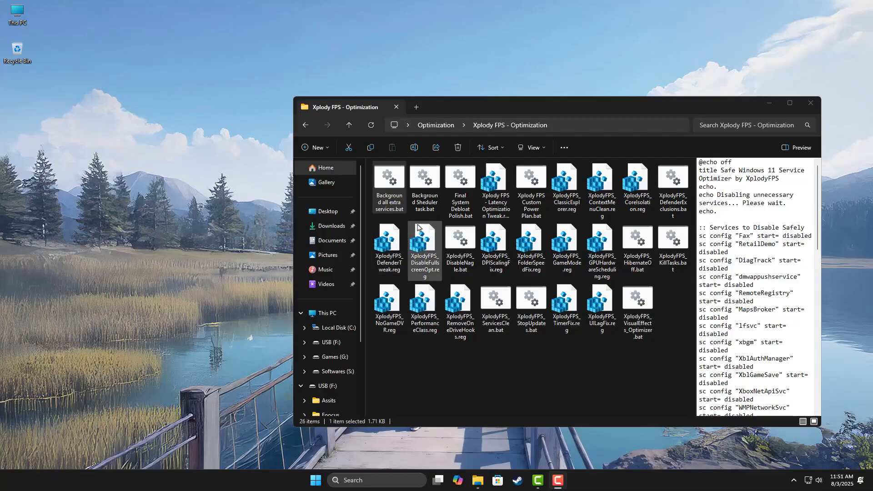
# - Run Background Sheduler task.bat as administrator, look over its console output and close the console
pyautogui.click(419, 186)
pyautogui.rightClick(419, 187)
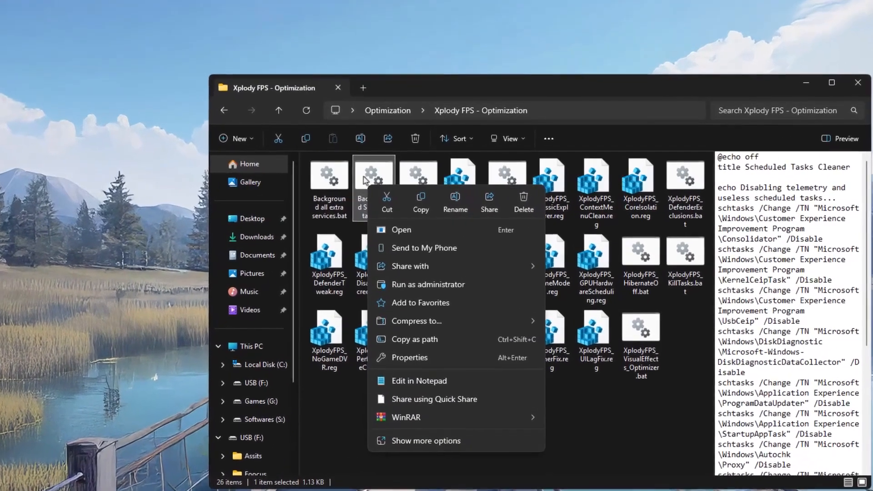
pyautogui.click(400, 178)
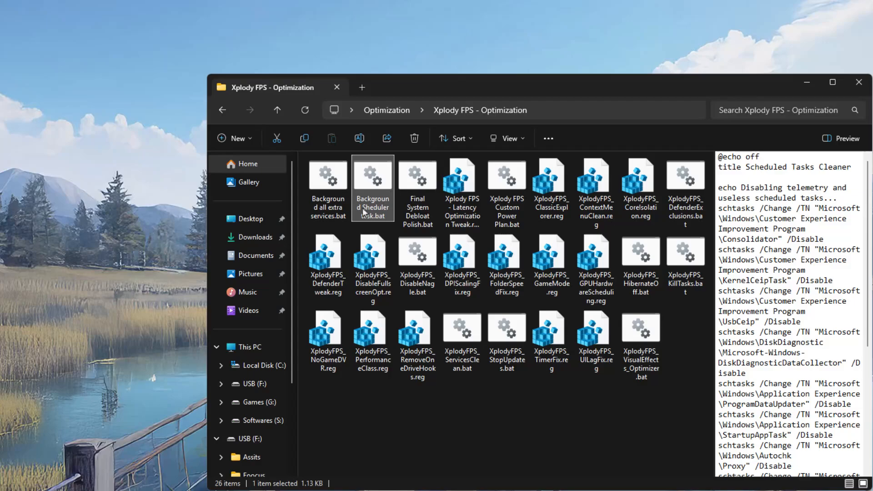
pyautogui.rightClick(364, 211)
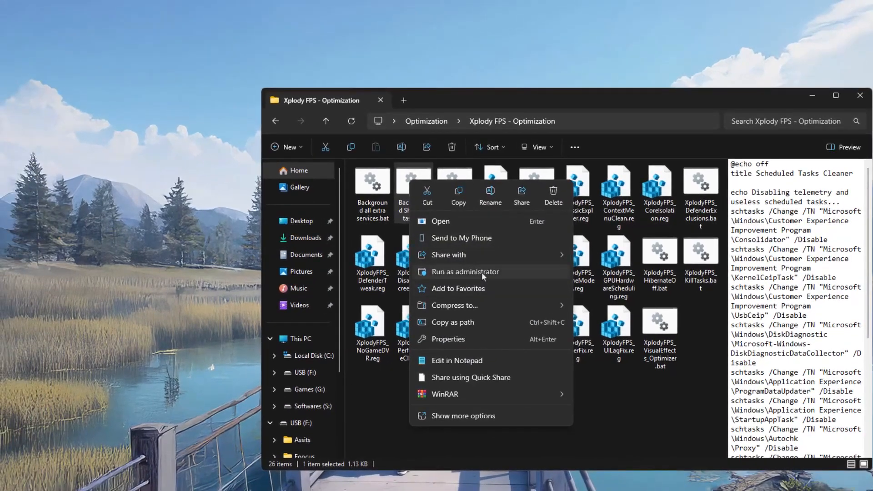
pyautogui.click(481, 272)
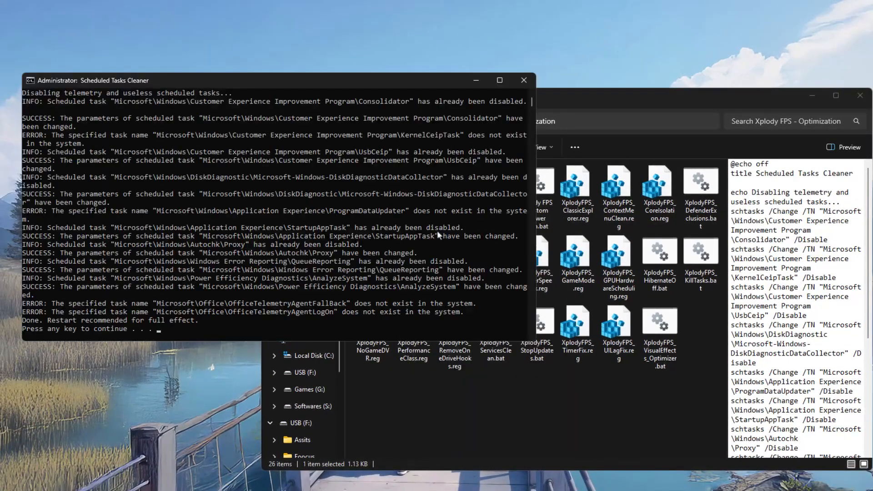
pyautogui.moveTo(443, 321); pyautogui.dragTo(25, 90)
pyautogui.scroll(-4, 230, 250)
pyautogui.click(230, 248)
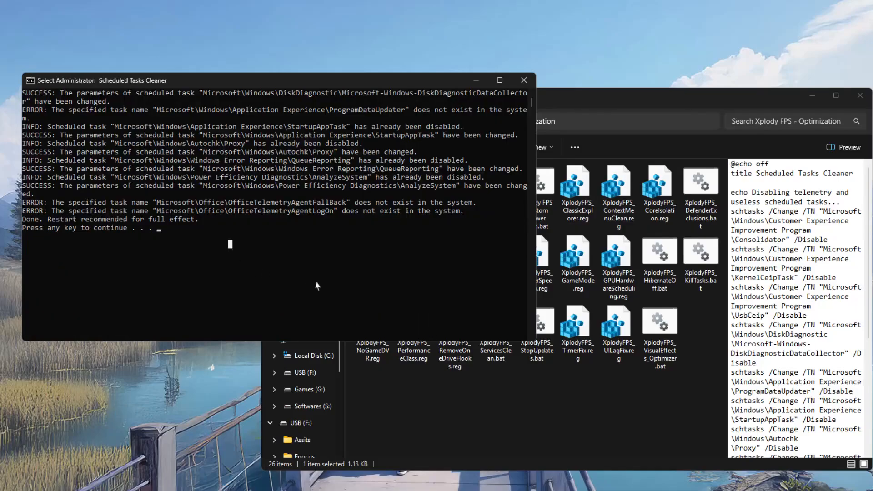
pyautogui.press('Return')
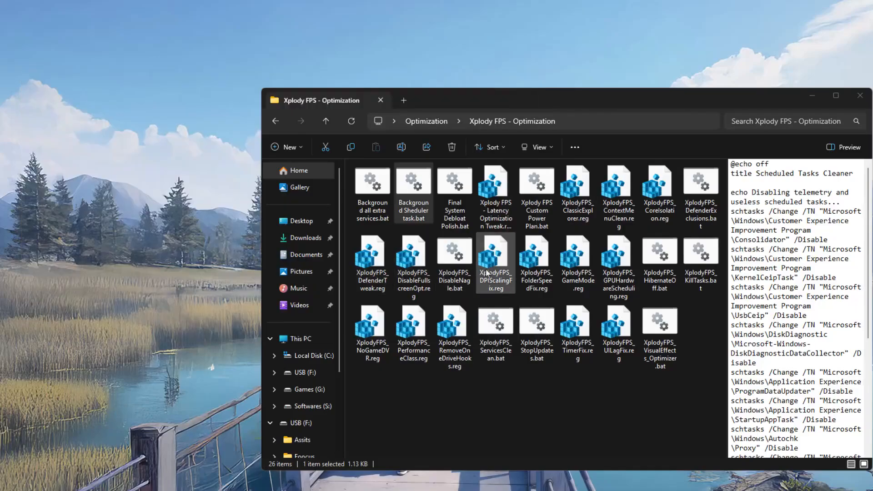
# - Widen and reposition the Xplody FPS - Optimization window so its files fit in two rows, and look over the remaining scripts
pyautogui.moveTo(262, 278); pyautogui.dragTo(106, 279)
pyautogui.moveTo(424, 101); pyautogui.dragTo(394, 107)
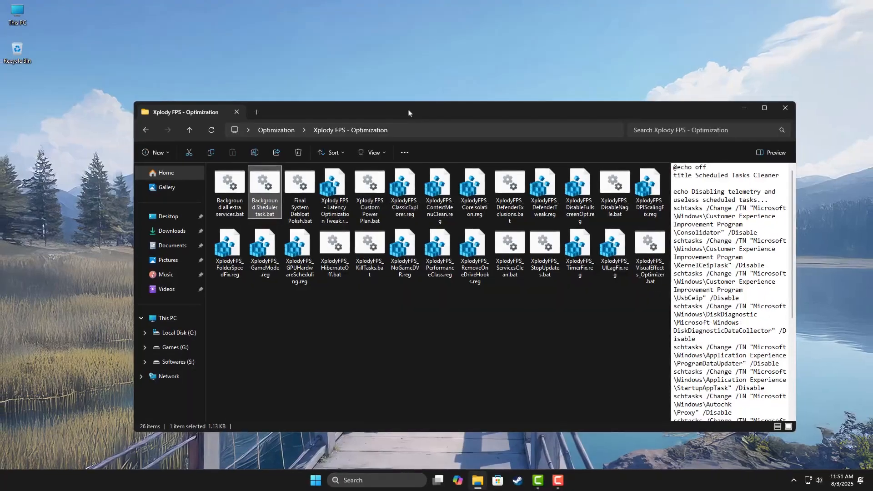
pyautogui.click(324, 333)
pyautogui.click(300, 215)
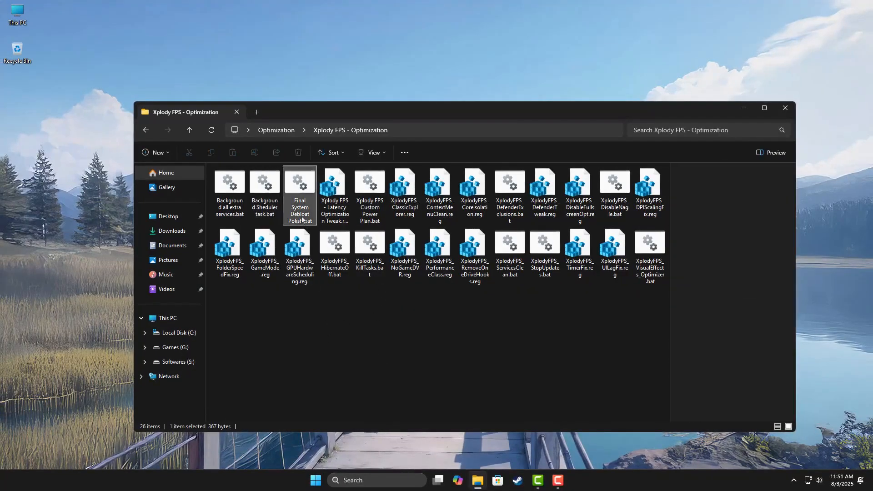
pyautogui.click(658, 248)
pyautogui.click(402, 309)
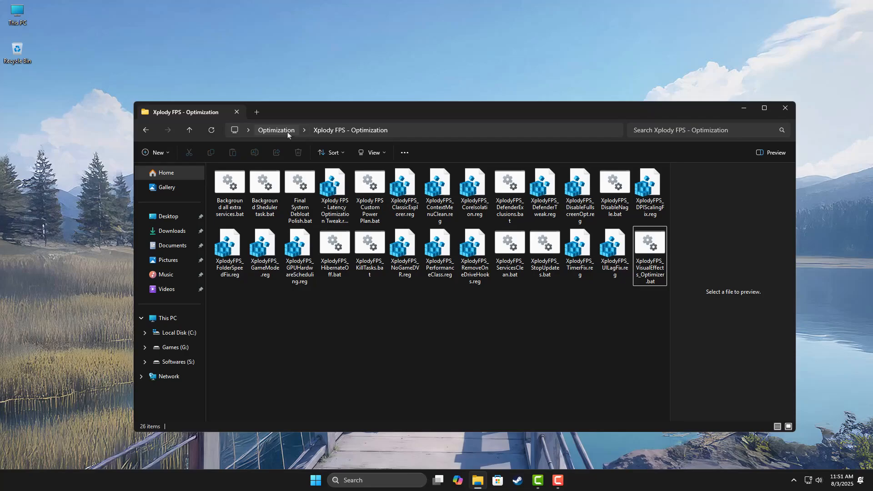
# - Uncover the desktop icons and move the Optimization.rar archive away from the two folders, then bring the folder window back
pyautogui.moveTo(301, 106); pyautogui.dragTo(420, 230)
pyautogui.moveTo(397, 163); pyautogui.dragTo(324, 95)
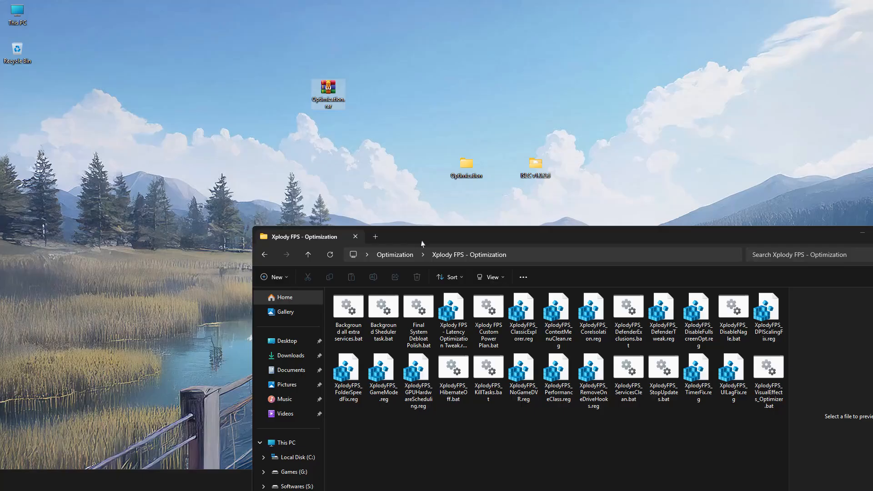
pyautogui.moveTo(572, 392); pyautogui.dragTo(363, 97)
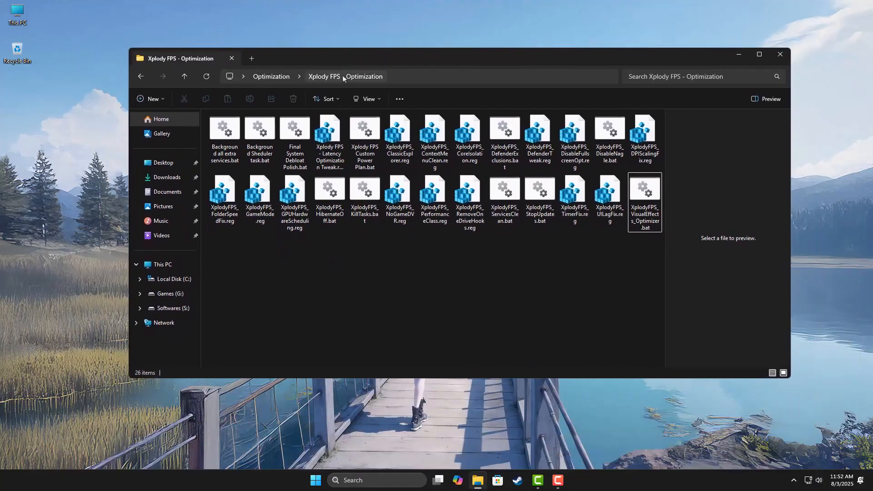
# - Open the time saving folder inside Optimization and display its files as small icons
pyautogui.click(280, 80)
pyautogui.doubleClick(232, 128)
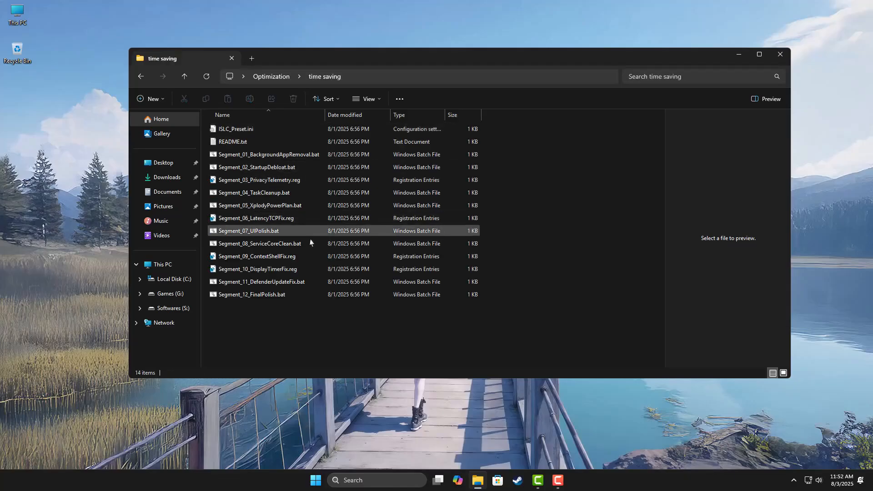
pyautogui.moveTo(357, 348); pyautogui.dragTo(252, 131)
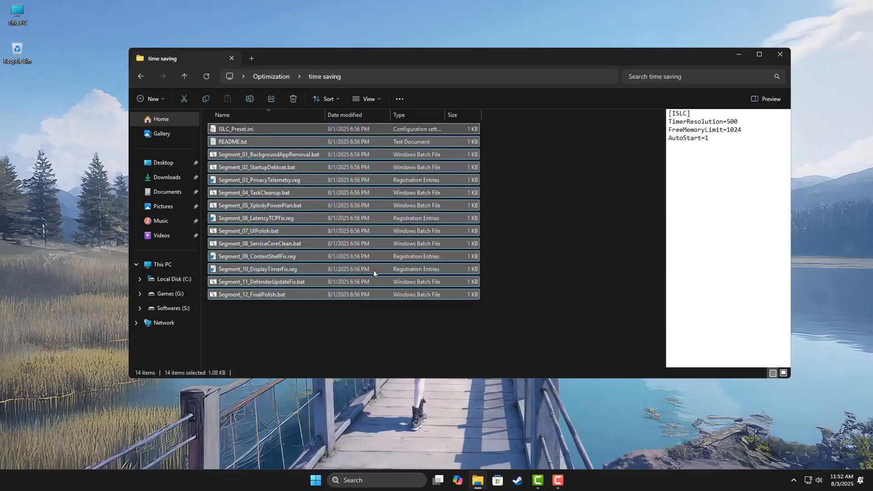
pyautogui.scroll(2, 375, 270)
pyautogui.click(400, 240)
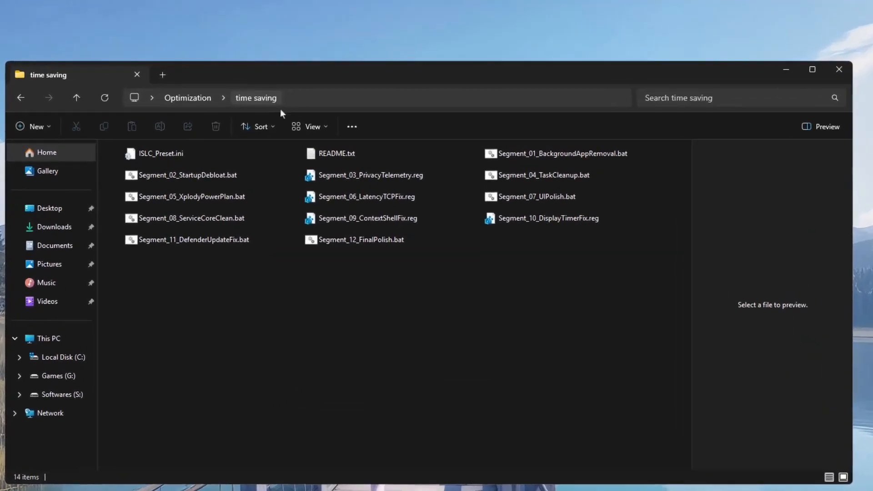
# - Run Segment_07_UIPolish.bat as administrator and clear the file selection
pyautogui.rightClick(514, 196)
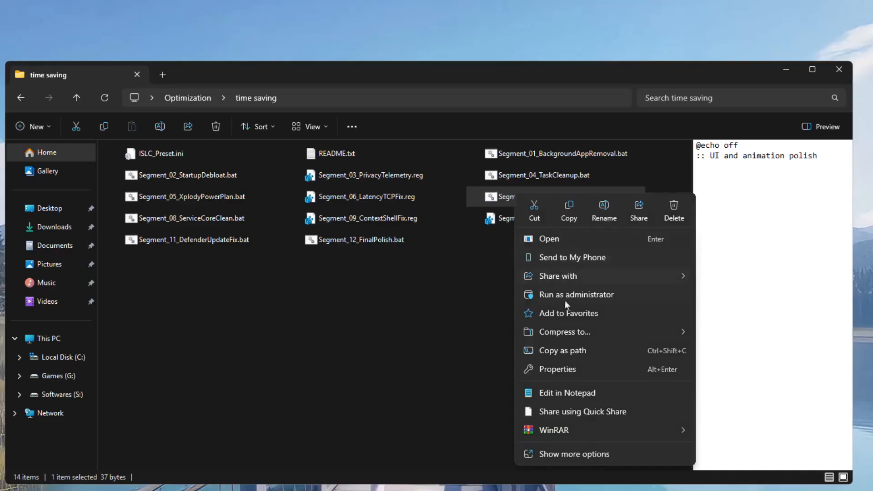
pyautogui.click(586, 302)
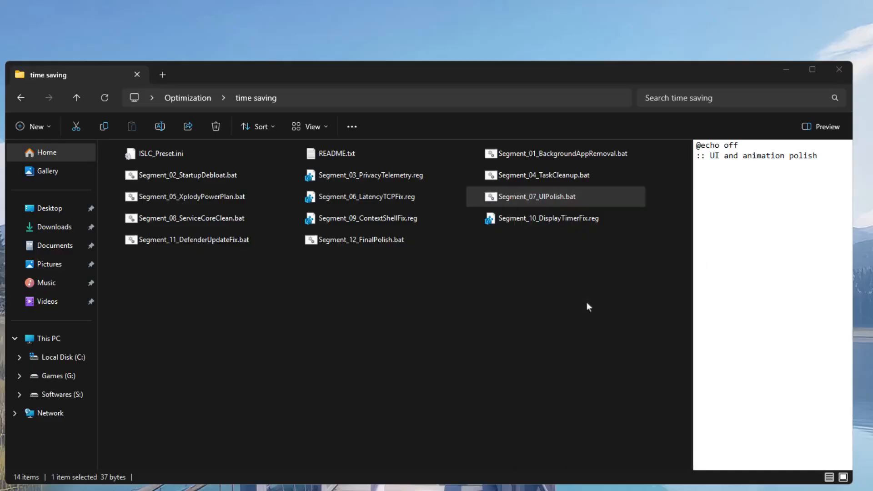
pyautogui.click(430, 350)
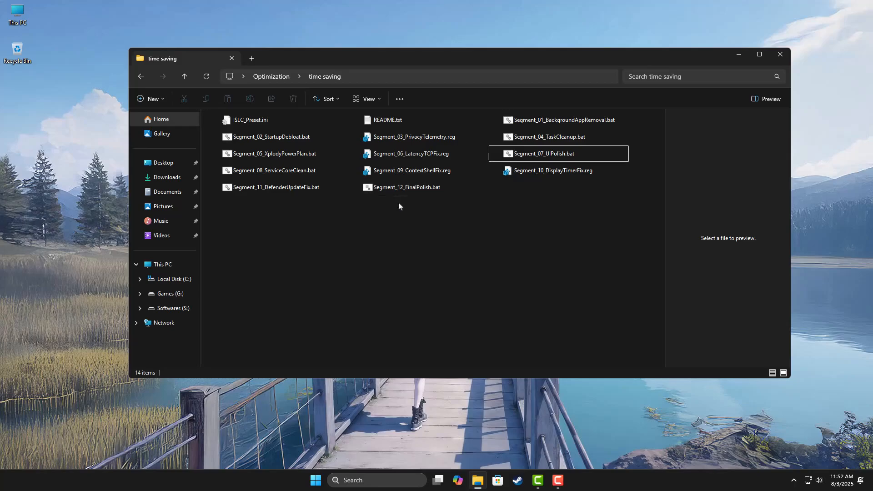
# - Preview ISLC_Preset.ini and move the ISLC v1.0.2.6 folder clear of the time saving window on the desktop
pyautogui.click(252, 121)
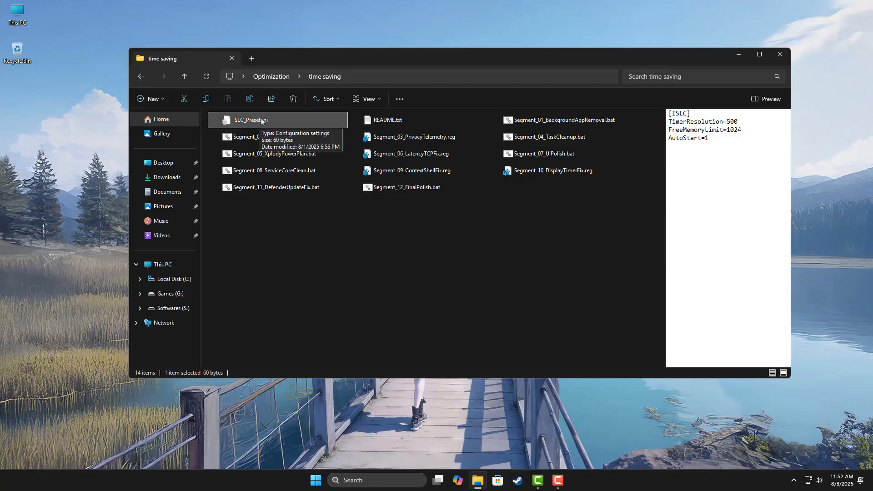
pyautogui.moveTo(289, 58); pyautogui.dragTo(451, 194)
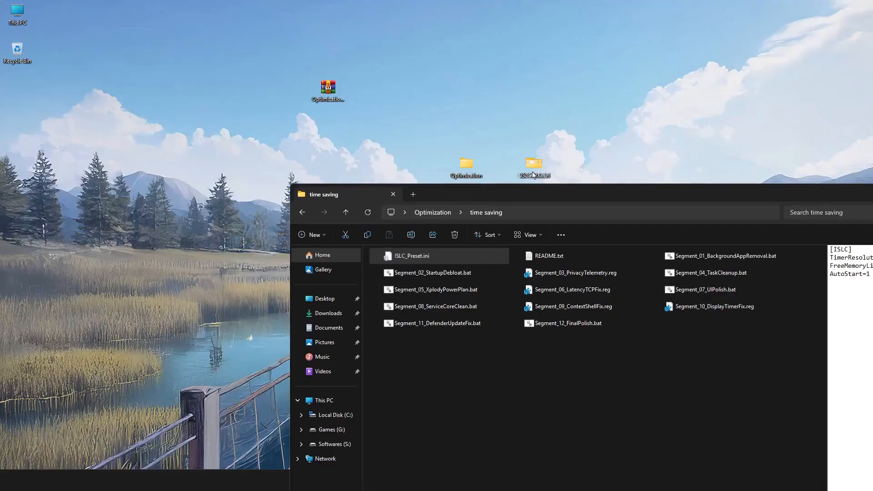
pyautogui.moveTo(533, 175); pyautogui.dragTo(187, 135)
pyautogui.moveTo(460, 193); pyautogui.dragTo(439, 71)
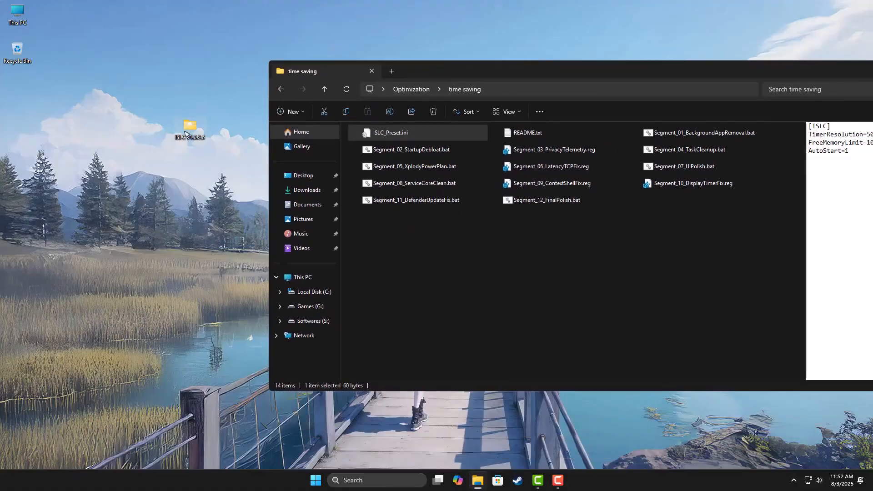
# - Open the ISLC v1.0.2.6 folder side by side with the time saving folder and hide its file preview
pyautogui.doubleClick(186, 134)
pyautogui.press('super+Left')
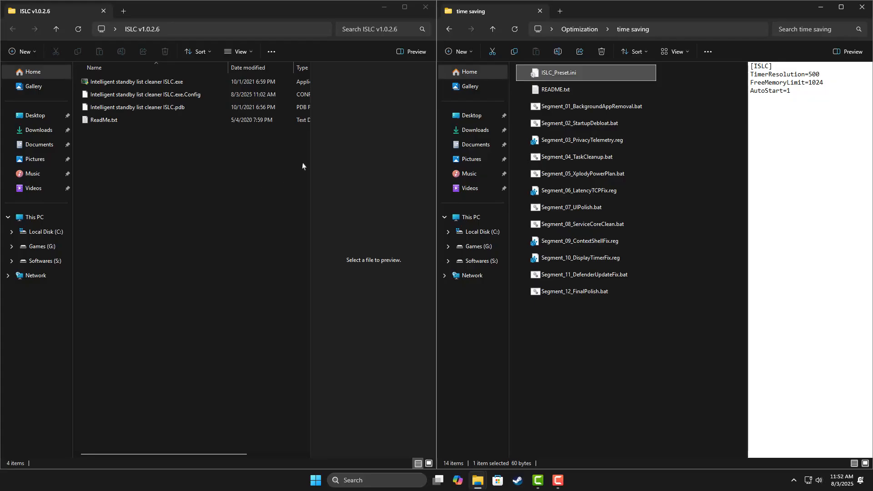
pyautogui.click(407, 51)
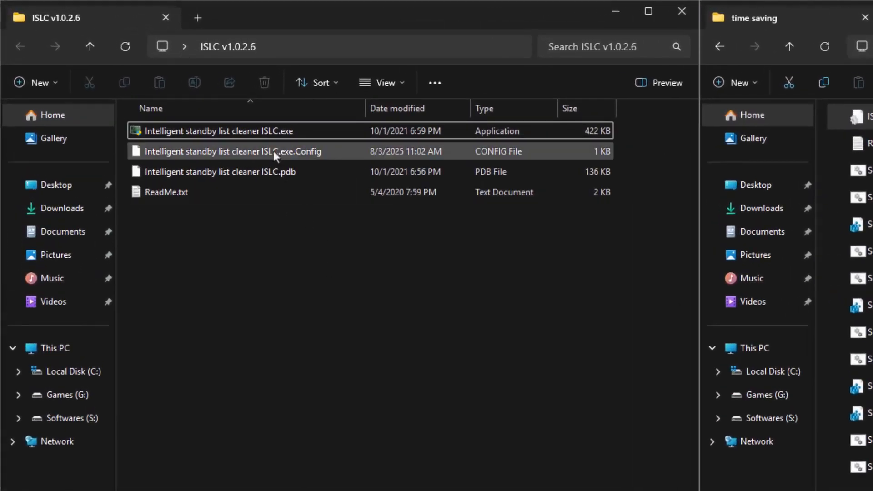
pyautogui.click(273, 151)
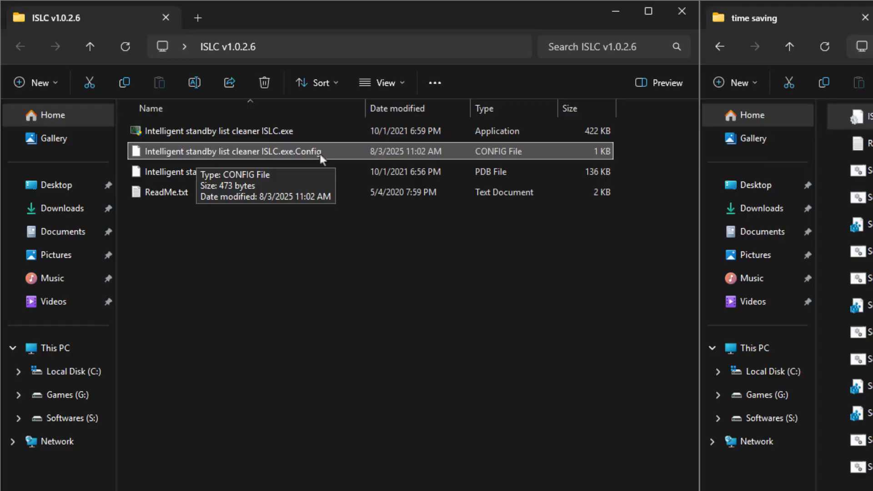
pyautogui.rightClick(226, 131)
pyautogui.press('Escape')
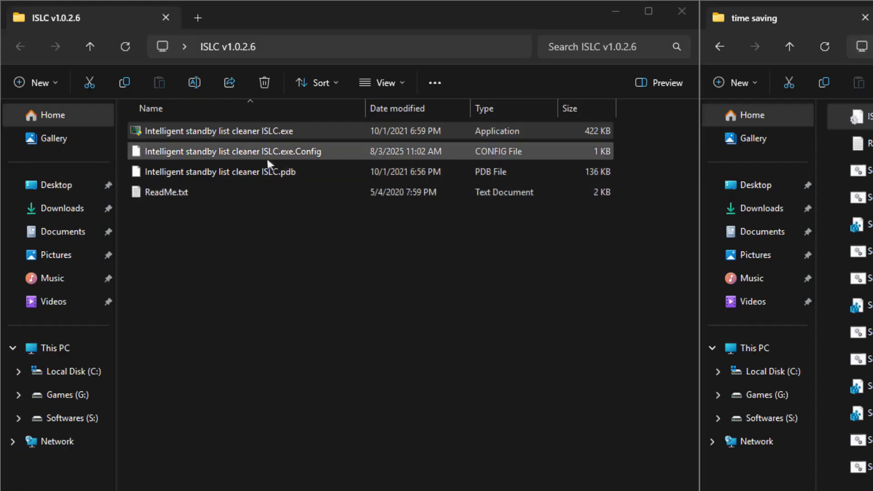
# - Open Intelligent standby list cleaner ISLC.exe.Config in Notepad and highlight the Free memory setting and its value
pyautogui.click(204, 151)
pyautogui.rightClick(195, 151)
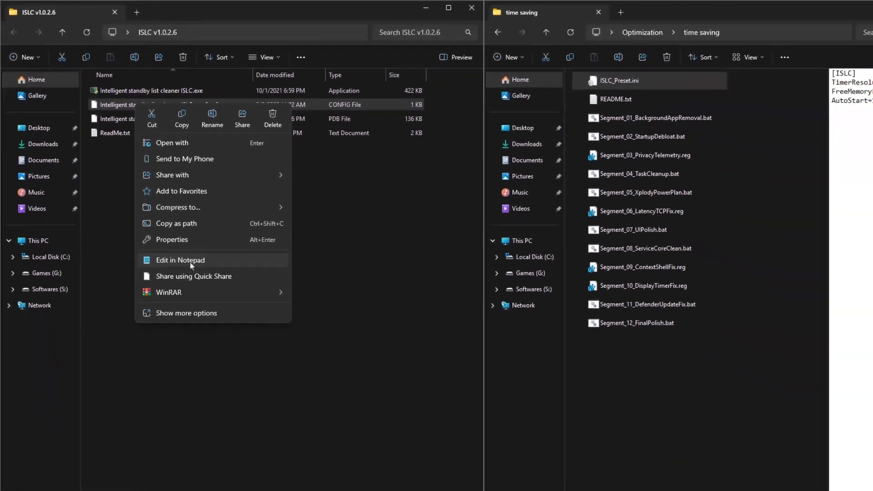
pyautogui.click(263, 376)
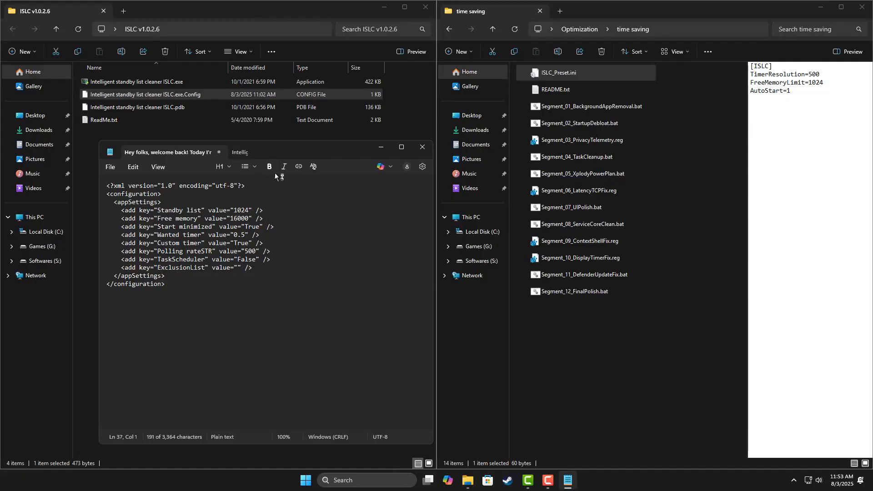
pyautogui.moveTo(299, 150); pyautogui.dragTo(258, 139)
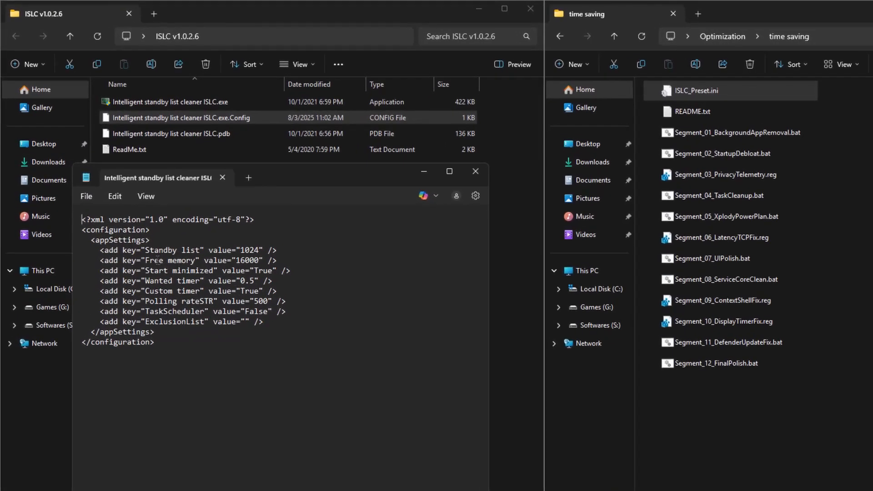
pyautogui.moveTo(150, 260); pyautogui.dragTo(262, 260)
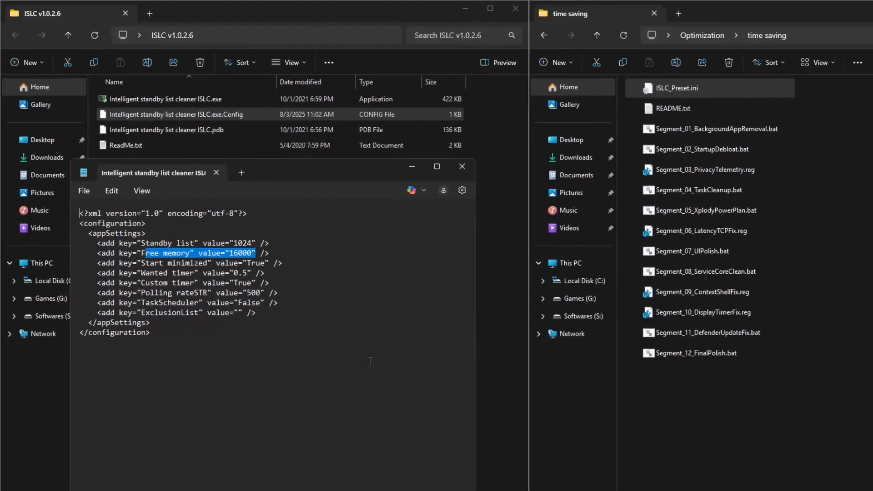
# - Open the running Intelligent standby list cleaner from the hidden tray icons and place its window beside the config file text
pyautogui.click(794, 480)
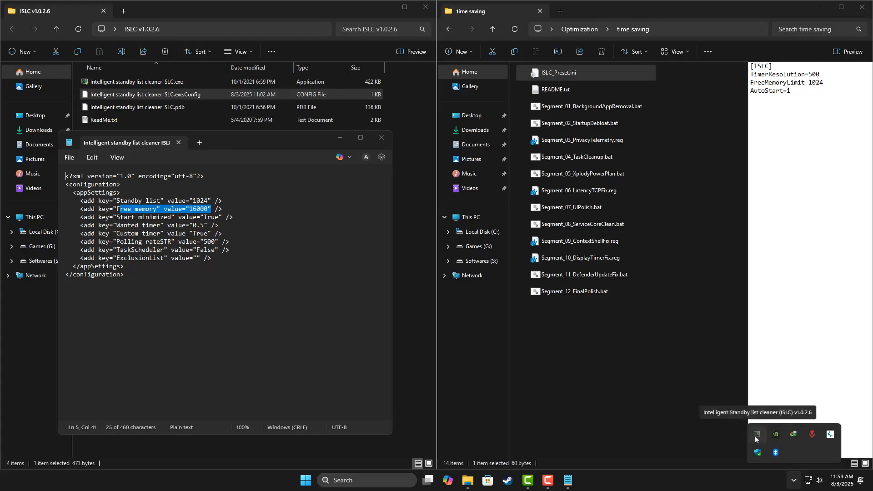
pyautogui.click(776, 452)
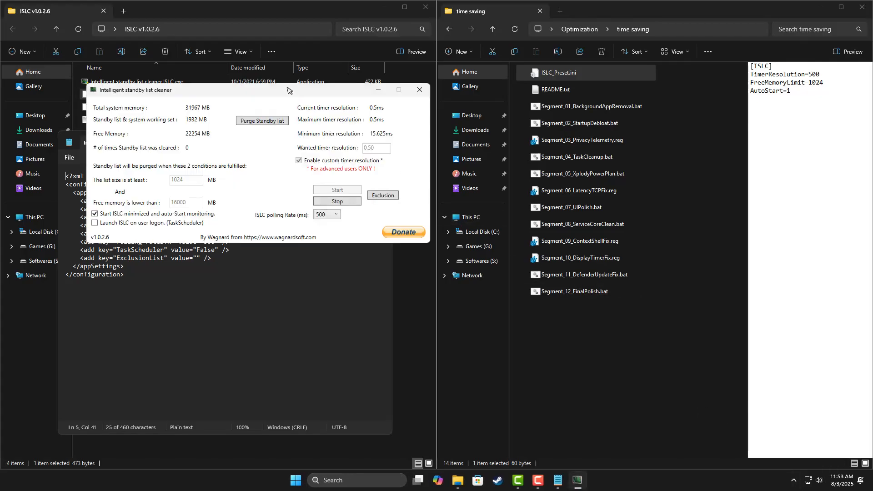
pyautogui.moveTo(286, 92); pyautogui.dragTo(558, 127)
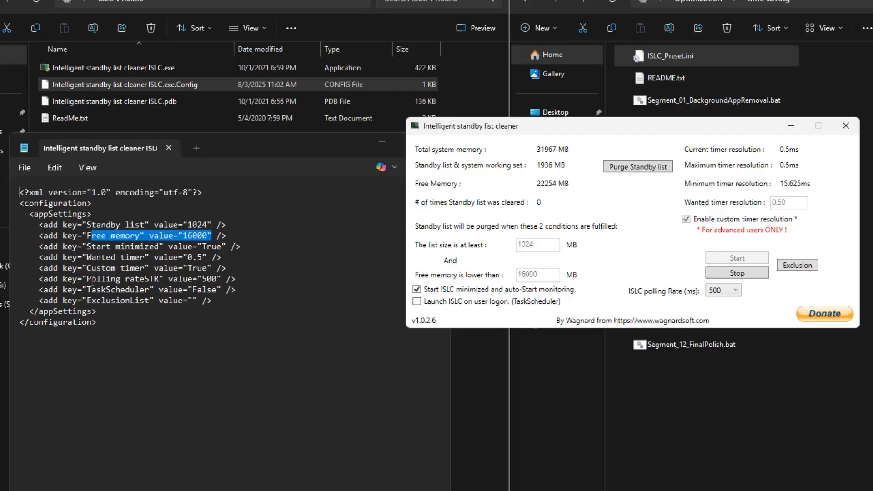
# - Highlight the Polling rateSTR setting in the config file and view the ISLC polling rate choices for comparison
pyautogui.moveTo(87, 278); pyautogui.dragTo(217, 279)
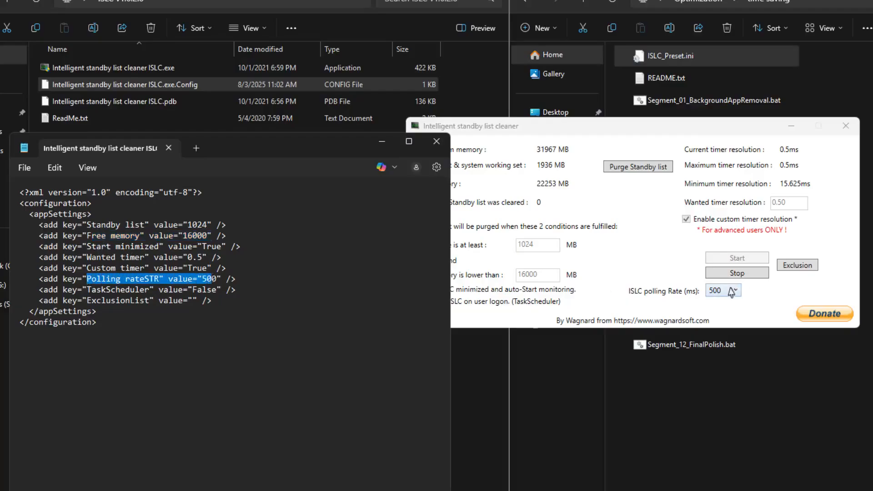
pyautogui.click(731, 291)
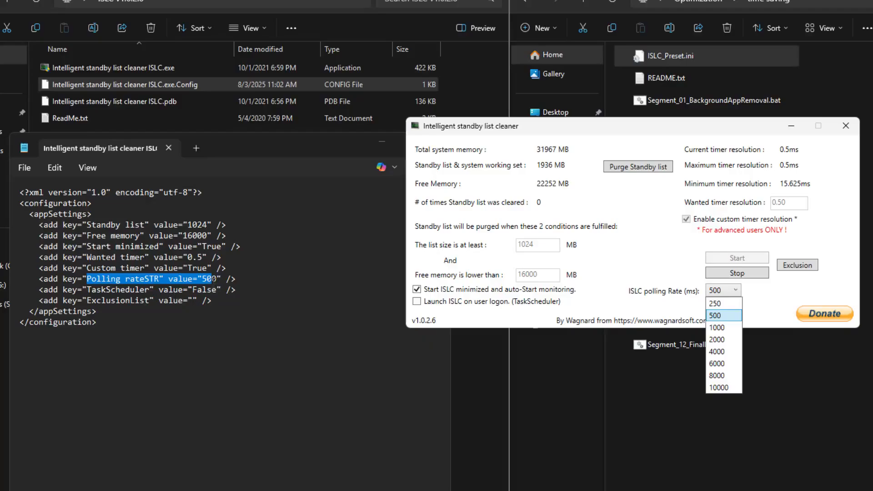
pyautogui.click(216, 279)
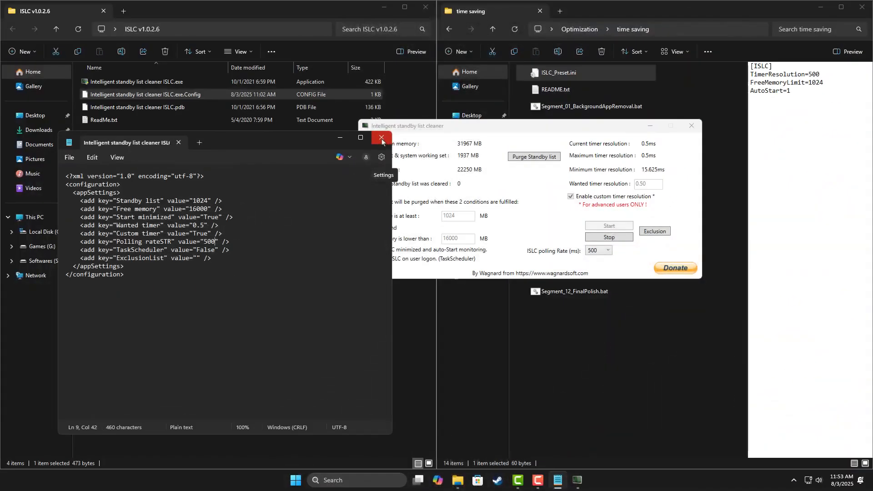
# - Save the ISLC config file and close both Notepad and the Intelligent standby list cleaner window
pyautogui.click(22, 171)
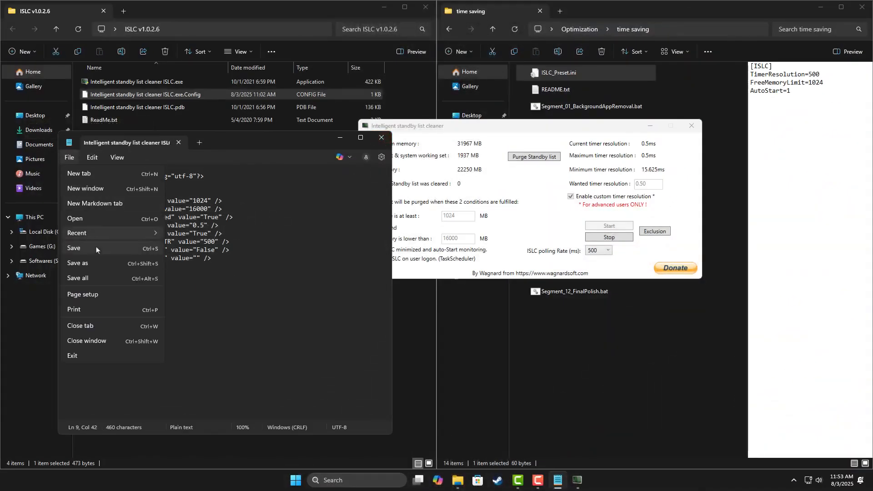
pyautogui.click(75, 248)
pyautogui.click(380, 137)
pyautogui.moveTo(593, 133); pyautogui.dragTo(316, 203)
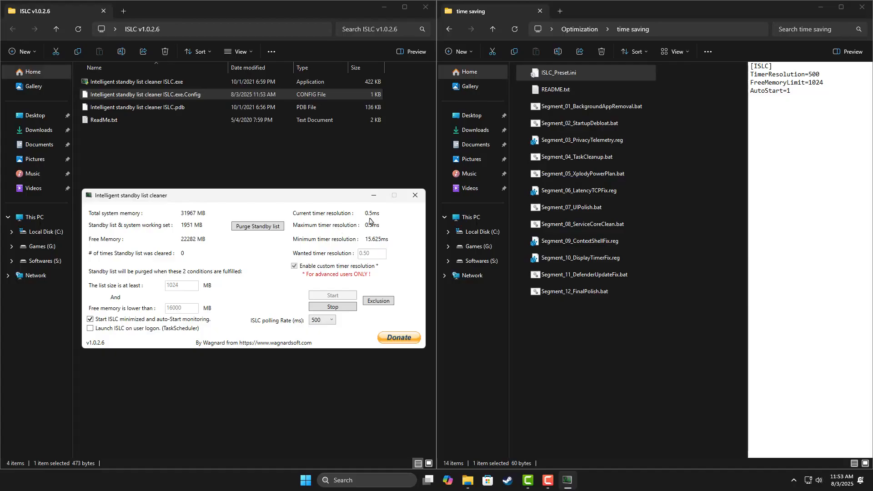
pyautogui.click(415, 196)
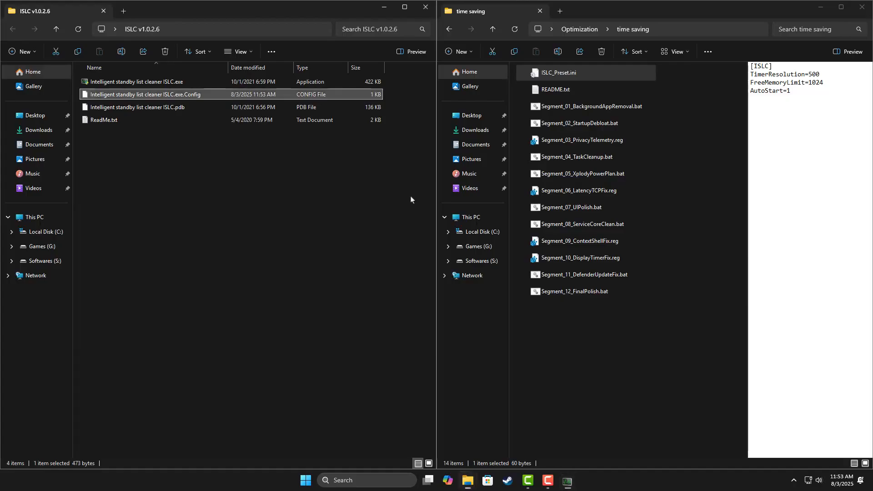
# - Check the hidden tray icons for ISLC and close the ISLC v1.0.2.6 and time saving folder windows
pyautogui.click(799, 487)
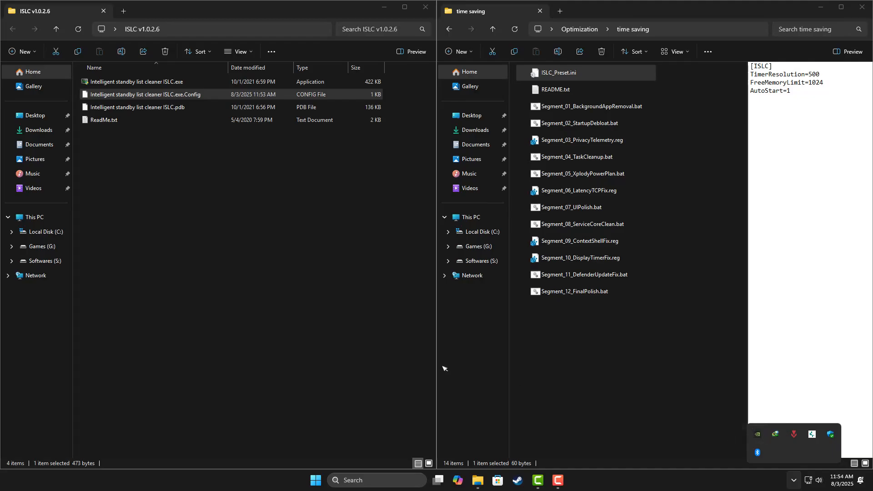
pyautogui.click(611, 318)
pyautogui.click(425, 8)
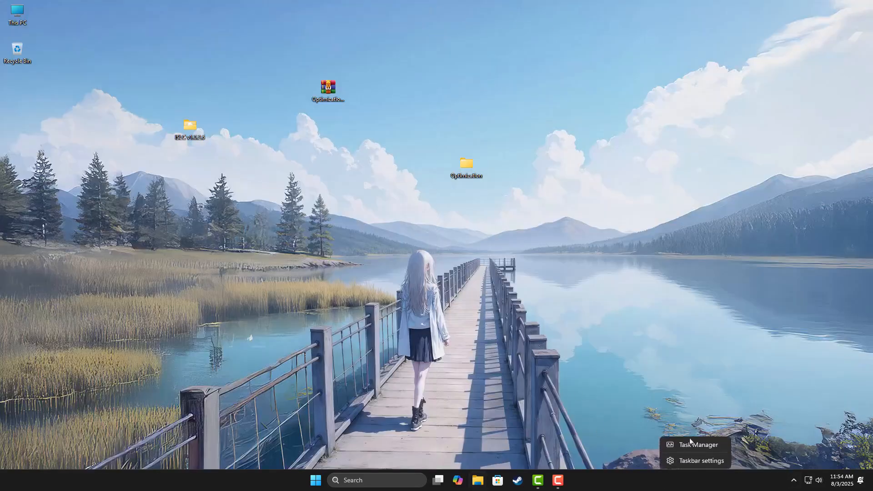
# - Review the running processes and their resource usage in Task Manager and close it
pyautogui.click(694, 445)
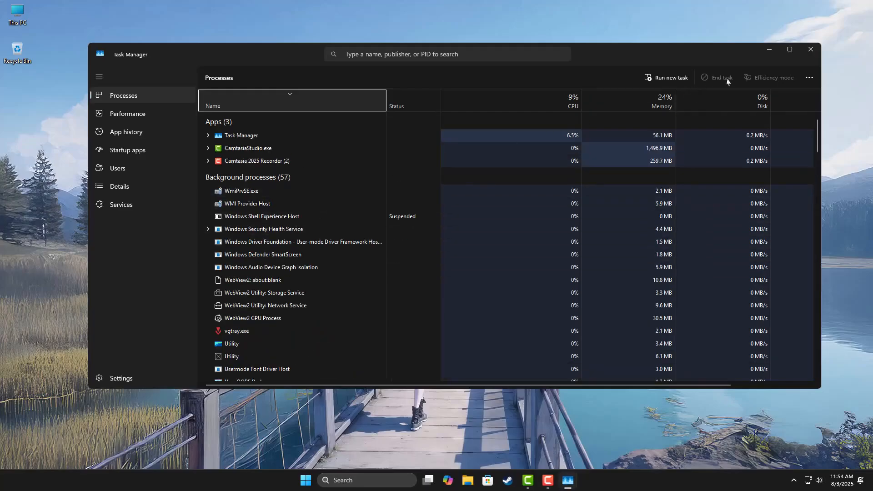
pyautogui.click(811, 50)
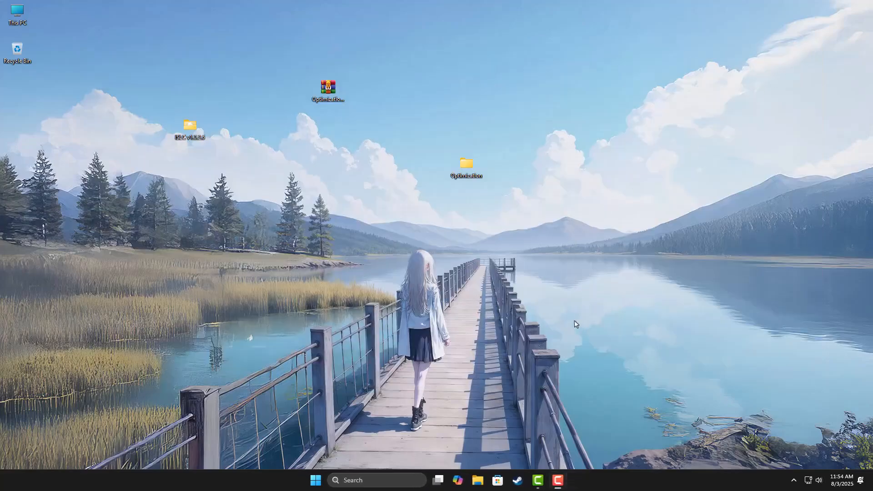